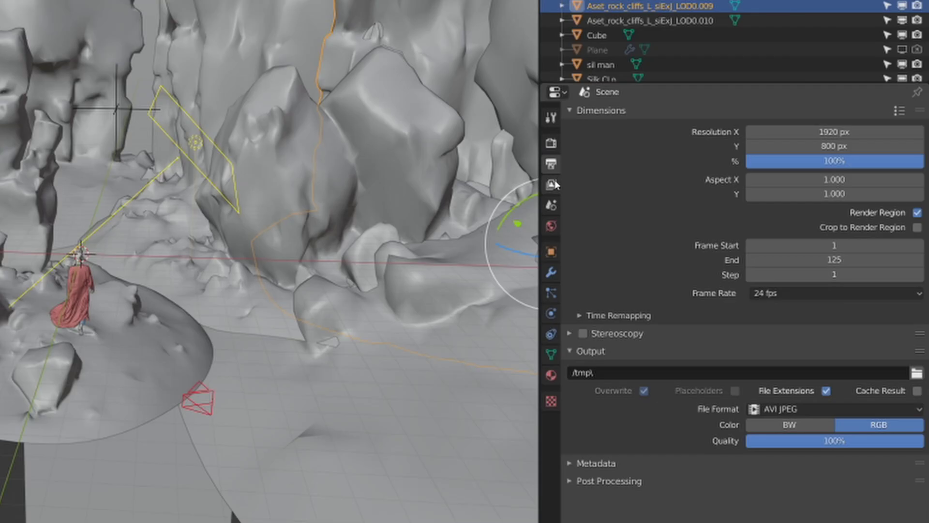
Step: Show the View Layer passes with Z and Mist enabled, and select the large ground object
left_click(773, 213)
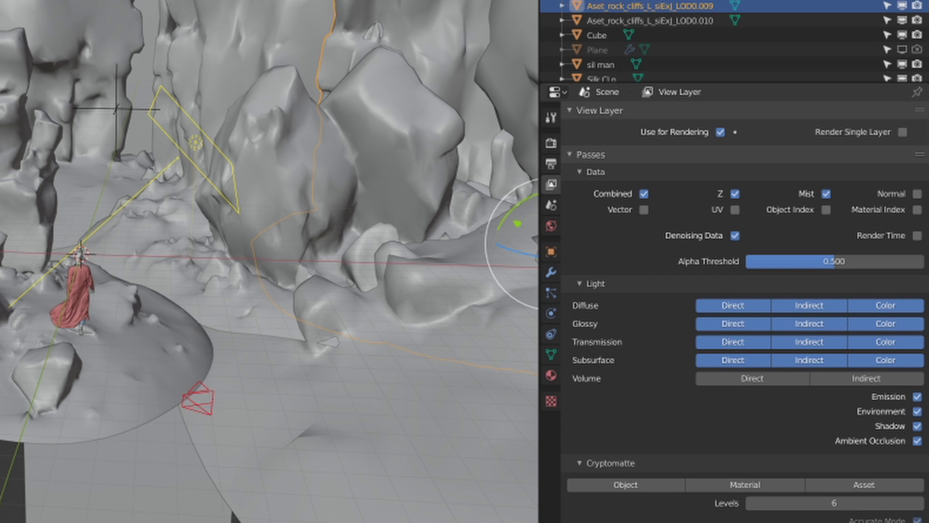
left_click(339, 411)
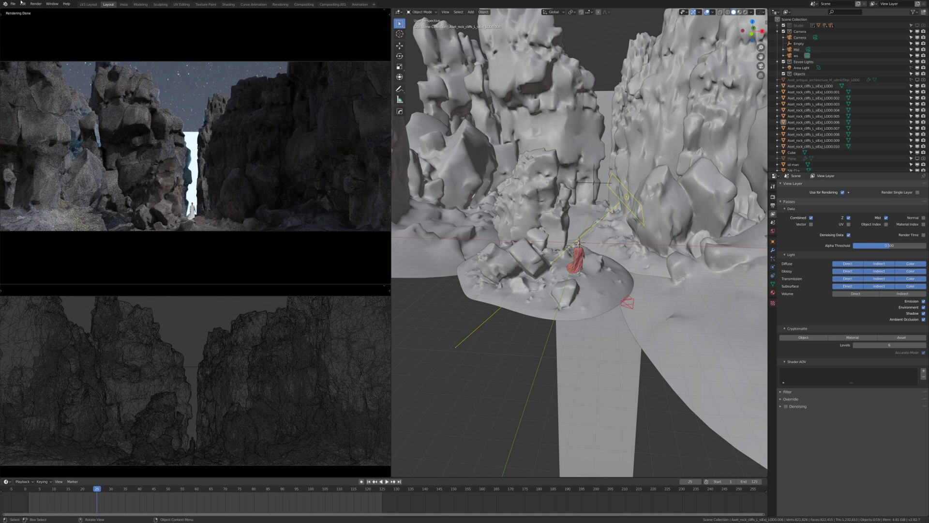
Step: Switch to the Compositing workspace, cancelling an accidental area split
left_click(305, 5)
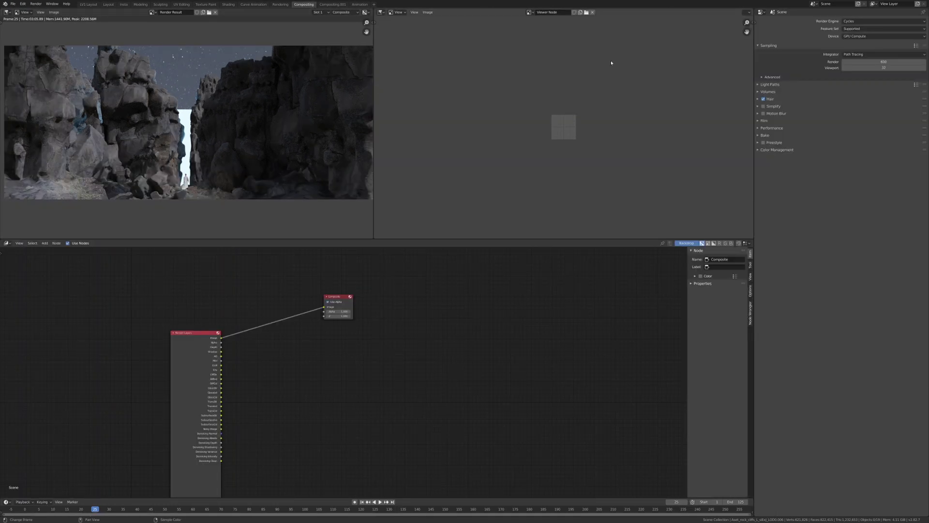
right_click(754, 51)
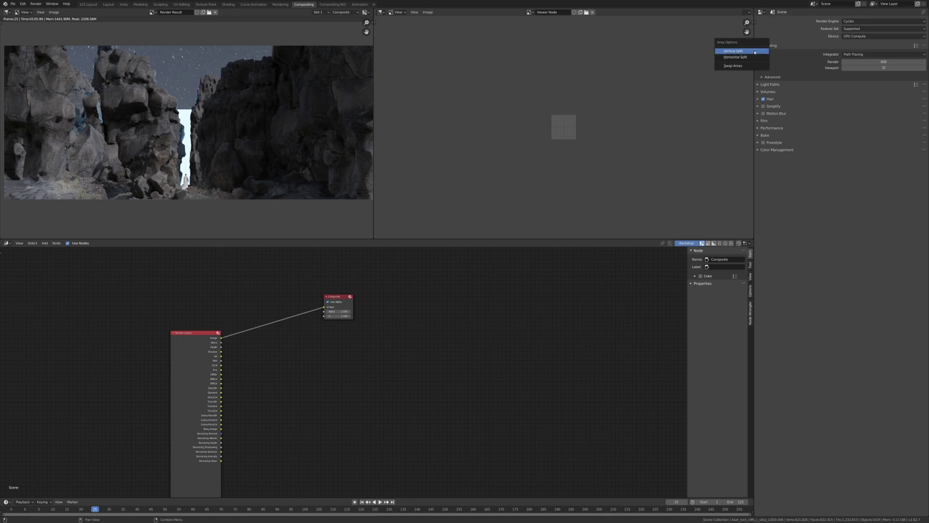
left_click(754, 53)
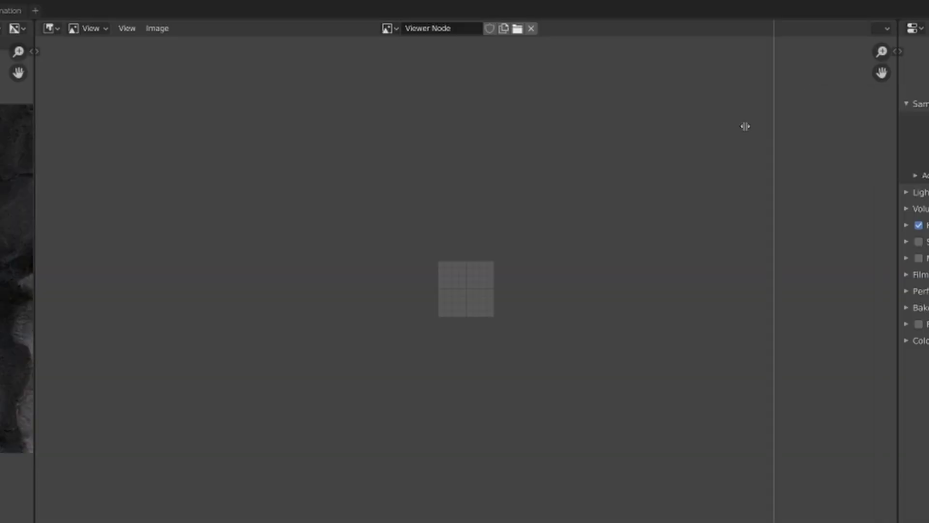
key("Escape")
Step: Show the Viewer Node image in the right Image Editor and toggle the node Backdrop
left_click(50, 28)
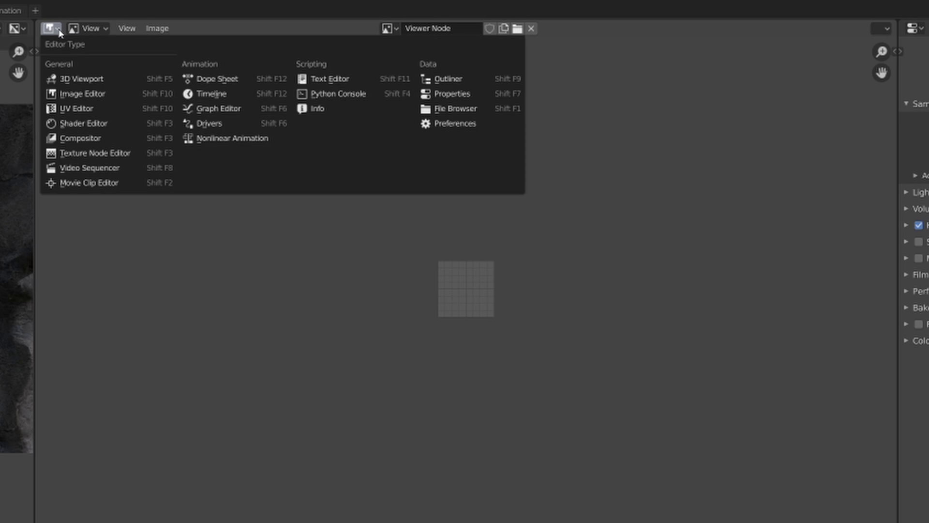
left_click(86, 98)
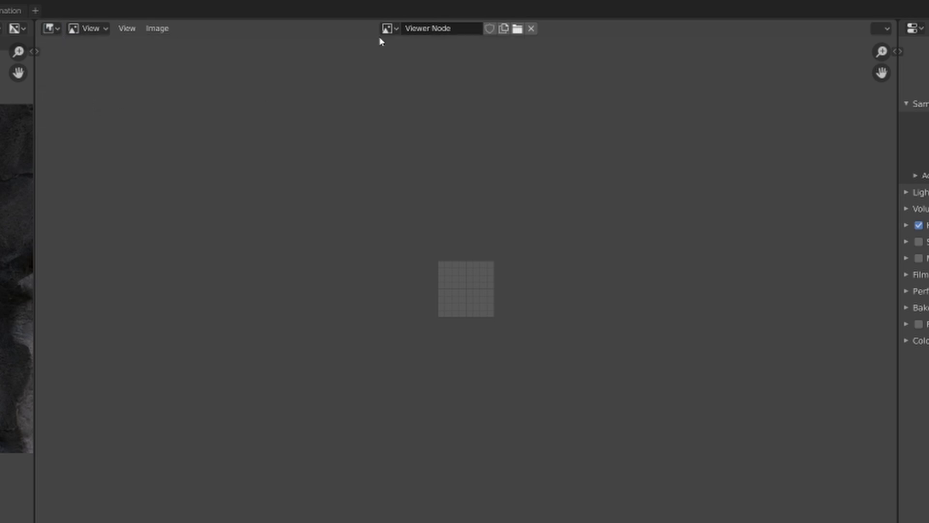
left_click(391, 28)
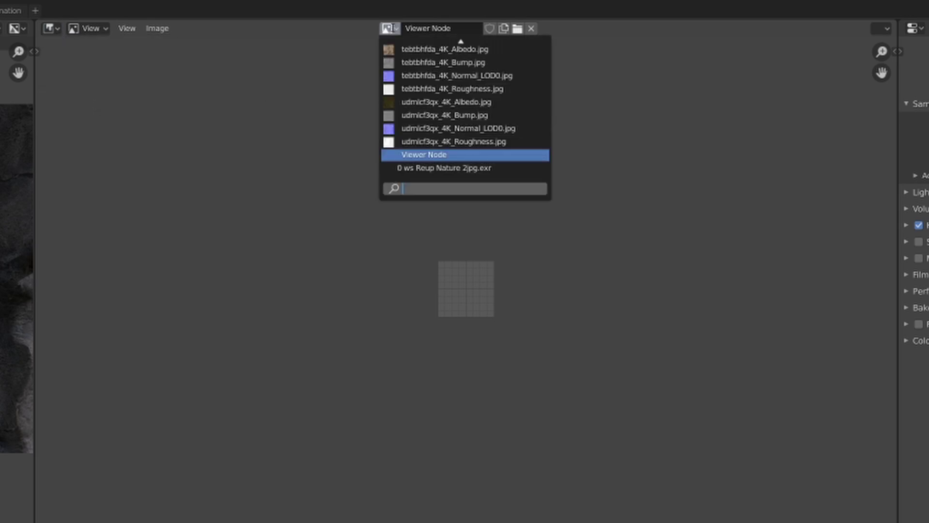
type("vie")
key("Return")
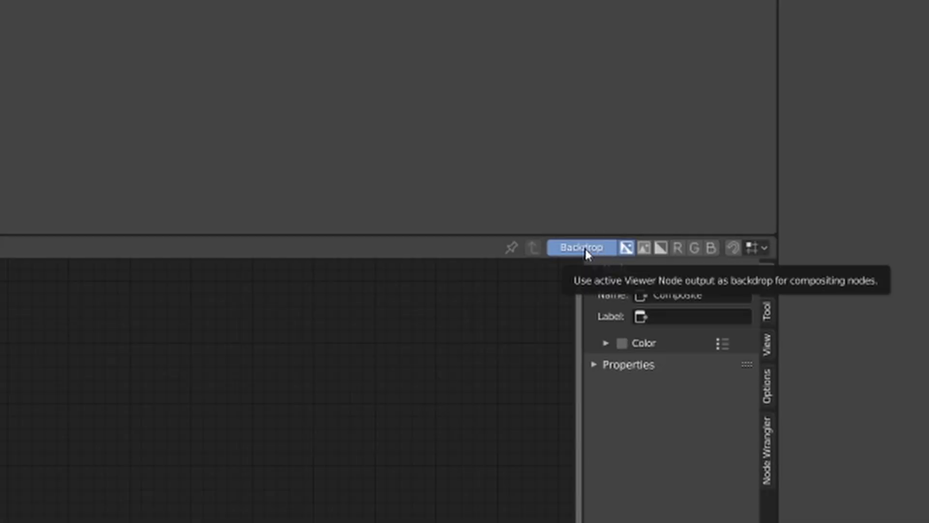
left_click(586, 251)
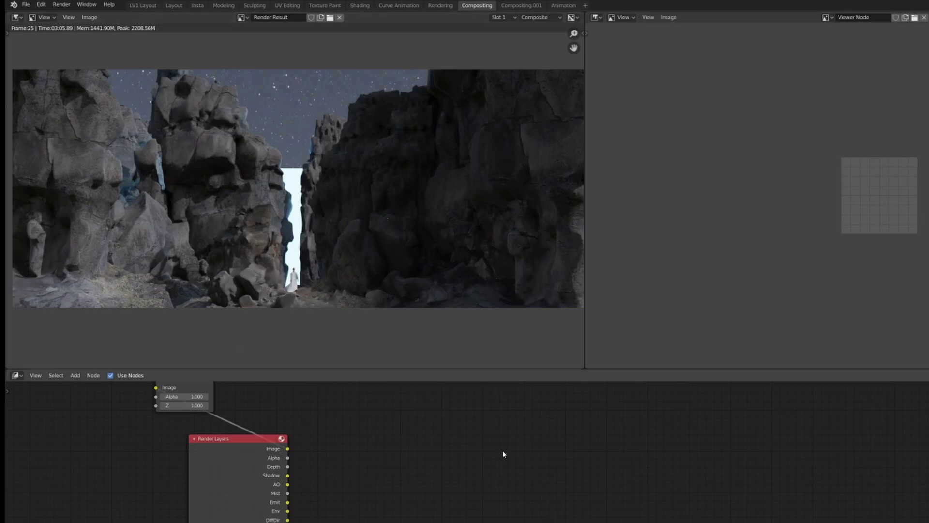
left_click(42, 5)
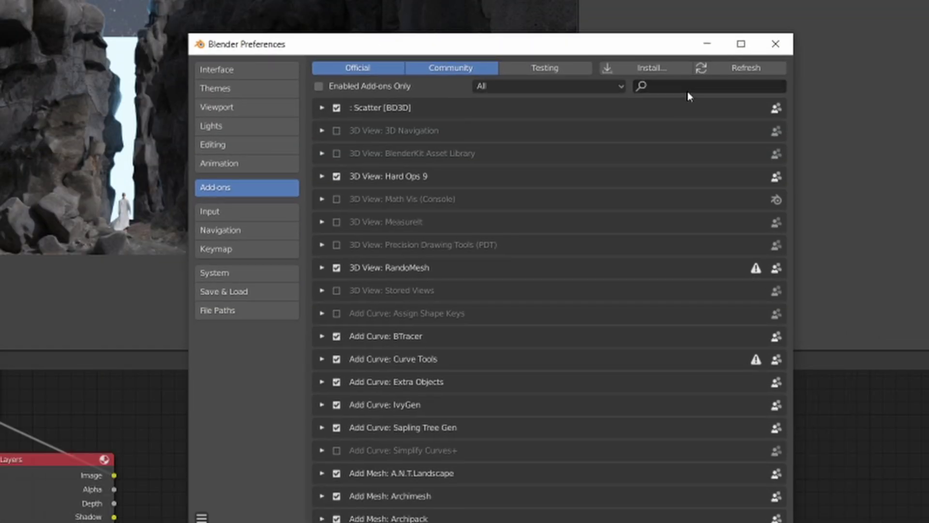
left_click(684, 86)
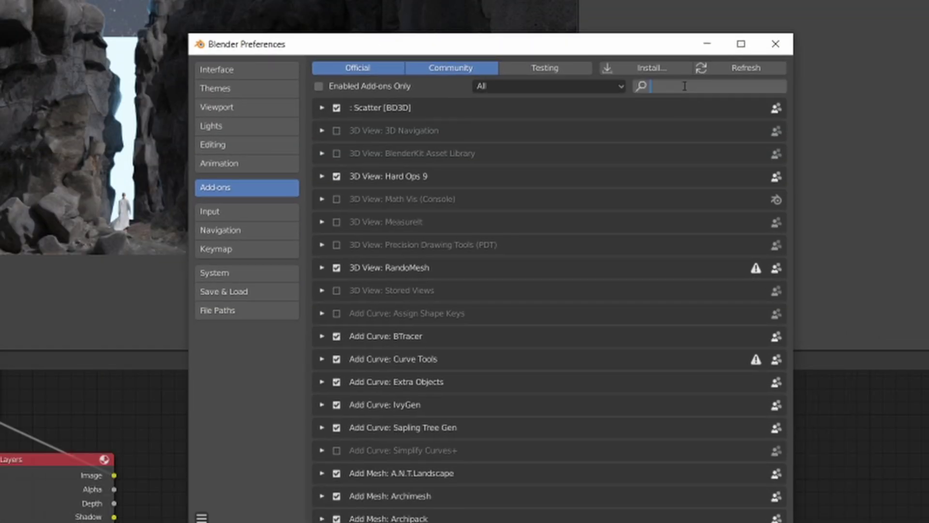
type("node wra")
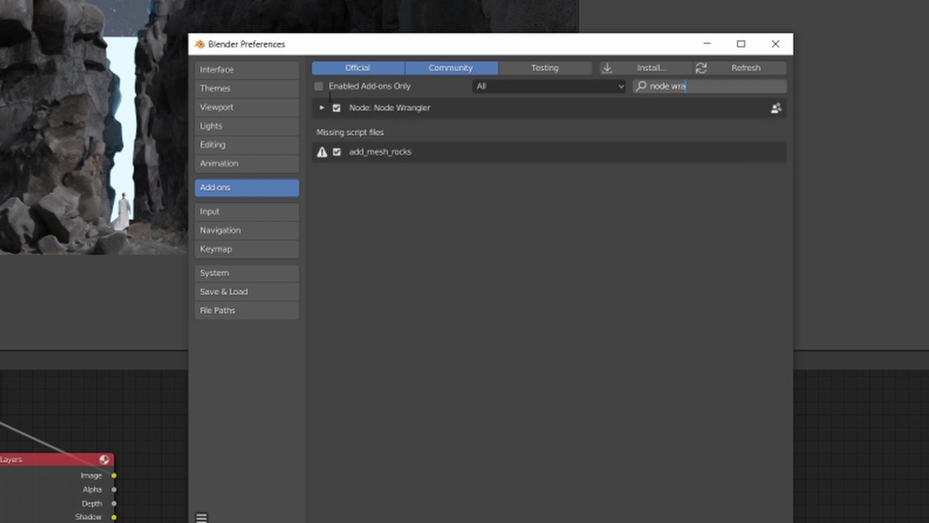
left_click(320, 110)
left_click(322, 109)
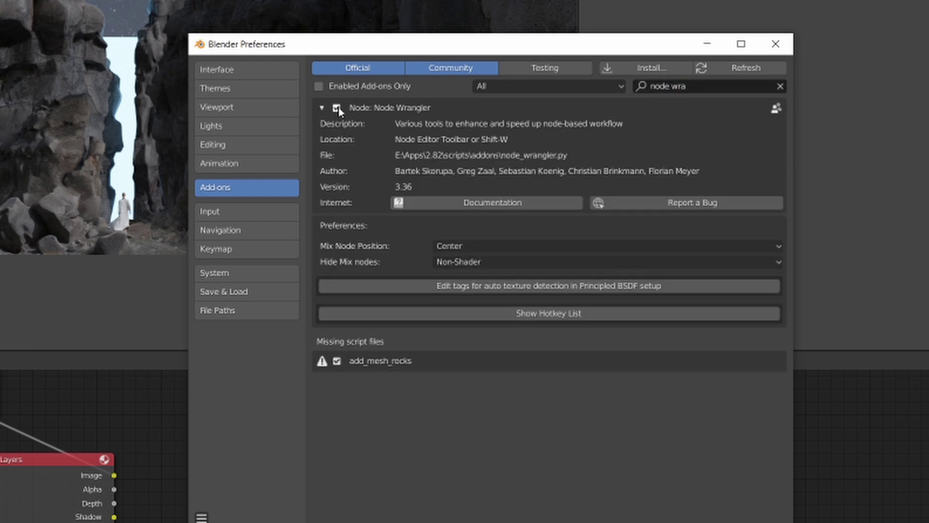
left_click(322, 108)
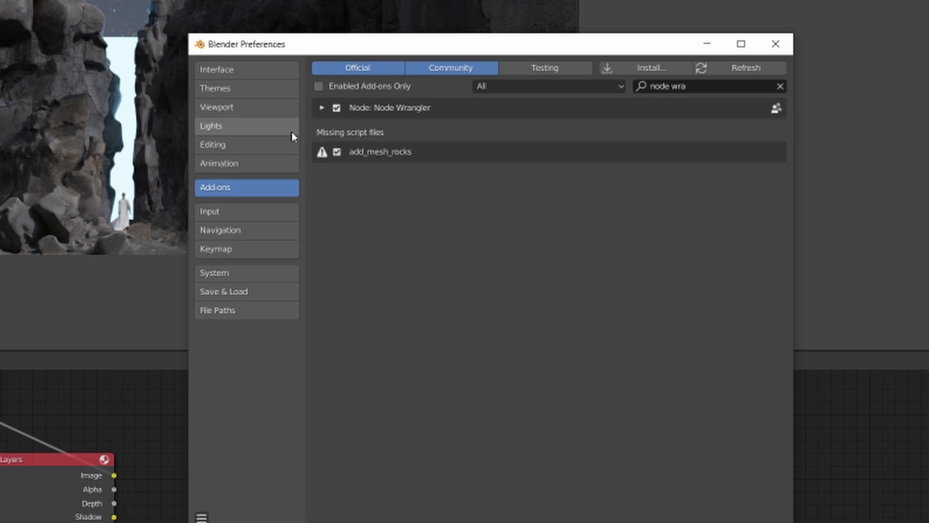
left_click(778, 51)
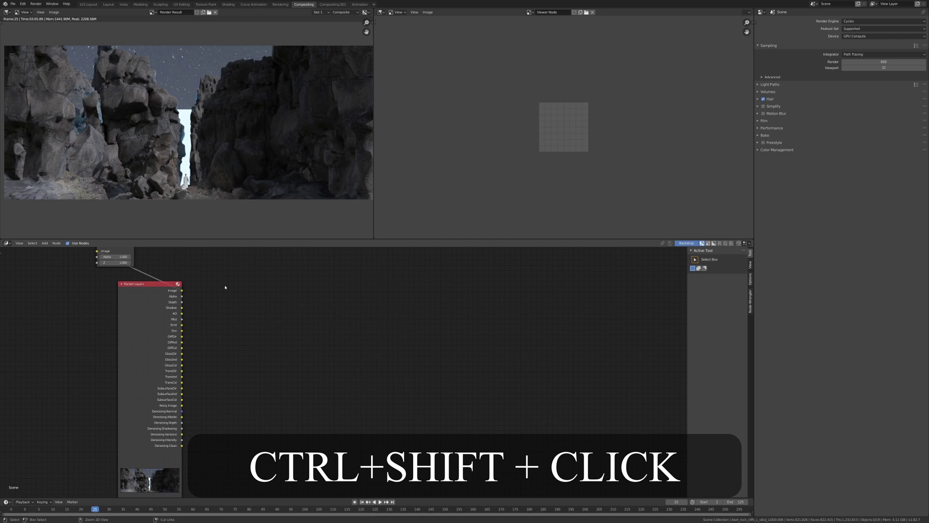
Step: Add a Viewer node on Render Layers and cycle it through the output passes
left_click(140, 287, "ctrl+shift")
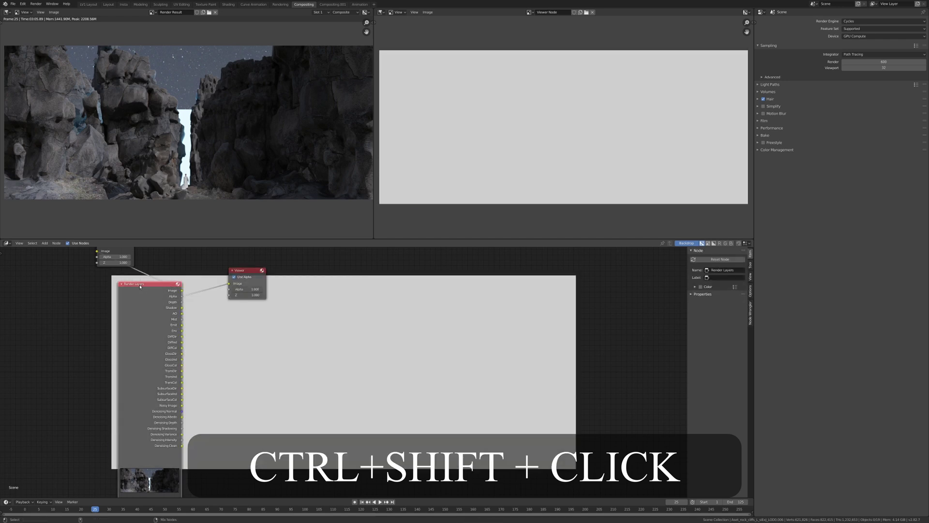
left_click(140, 287, "ctrl+shift")
left_click(140, 286, "ctrl+shift")
left_click(139, 287, "ctrl+shift")
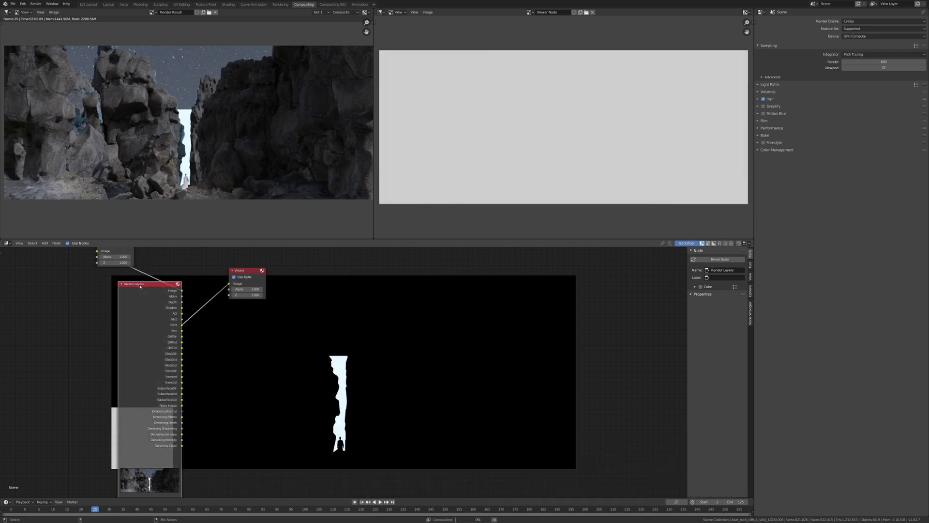
left_click(140, 287, "ctrl+shift")
left_click(140, 287, "ctrl+shift")
left_click(140, 287, "ctrl+shift")
left_click(140, 286, "ctrl+shift")
left_click(139, 287, "ctrl+shift")
left_click(140, 286, "ctrl+shift")
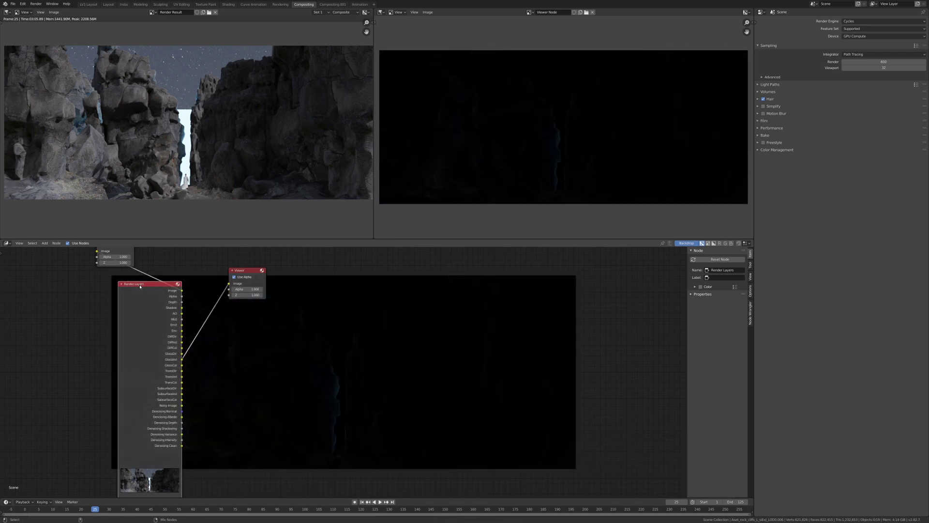
left_click(140, 286, "ctrl+shift")
left_click(140, 287, "ctrl+shift")
left_click(140, 286, "ctrl+shift")
left_click(140, 286, "ctrl+shift")
left_click(140, 287, "ctrl+shift")
left_click(140, 286, "ctrl+shift")
left_click(140, 287, "ctrl+shift")
left_click(140, 286, "ctrl+shift")
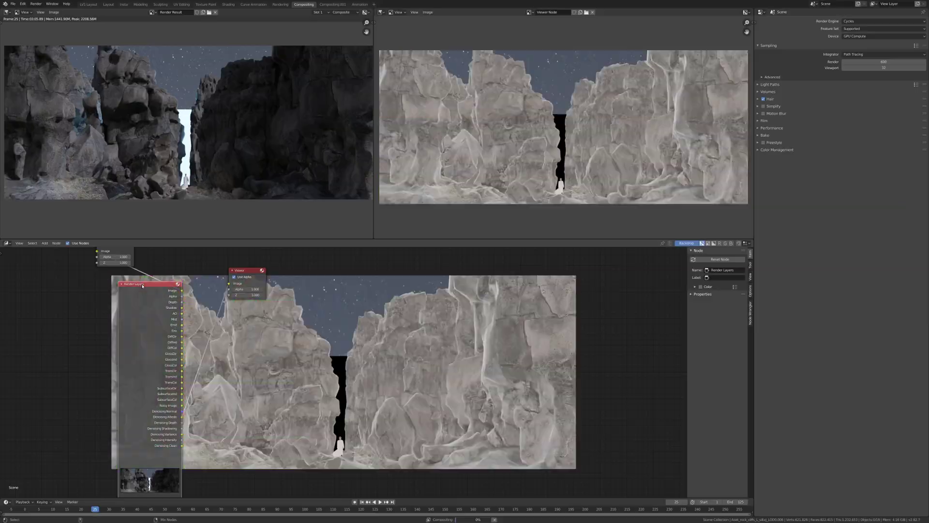
left_click(140, 286, "ctrl+shift")
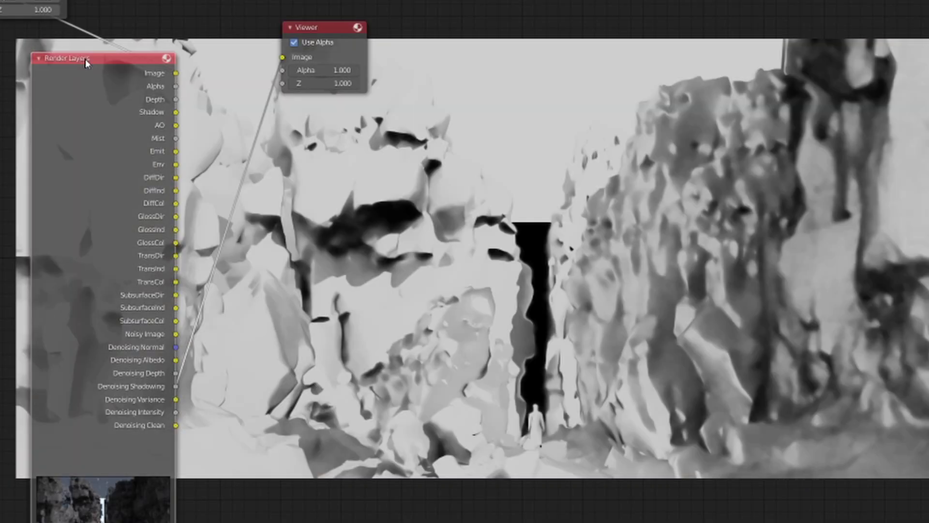
Step: Keep cycling the Viewer preview, stepping back one to land on the Depth pass
left_click(86, 59, "ctrl+shift")
left_click(85, 59, "ctrl+shift")
left_click(85, 59, "ctrl+shift")
left_click(85, 59, "ctrl+shift")
left_click(85, 59, "ctrl+shift")
left_click(86, 59, "ctrl+shift")
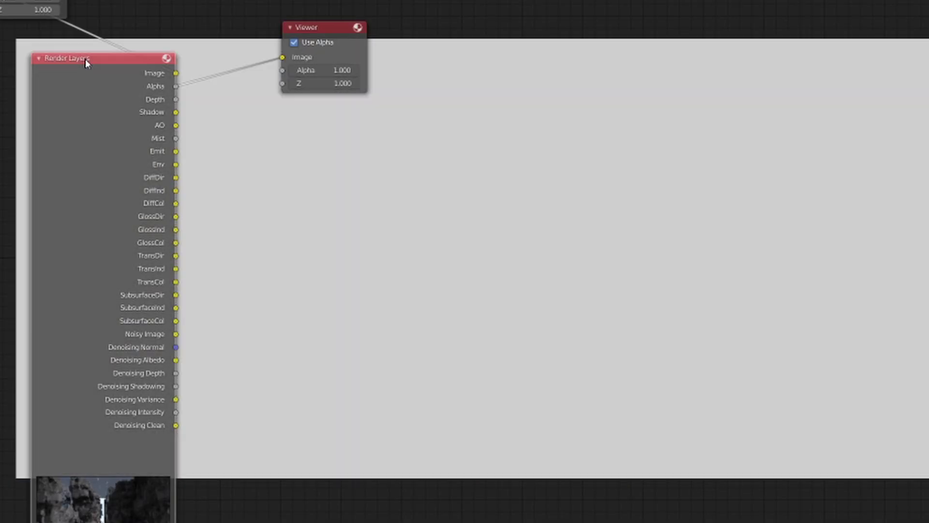
left_click(85, 59, "ctrl+shift")
left_click(85, 59, "ctrl+shift")
left_click(85, 60, "ctrl+shift")
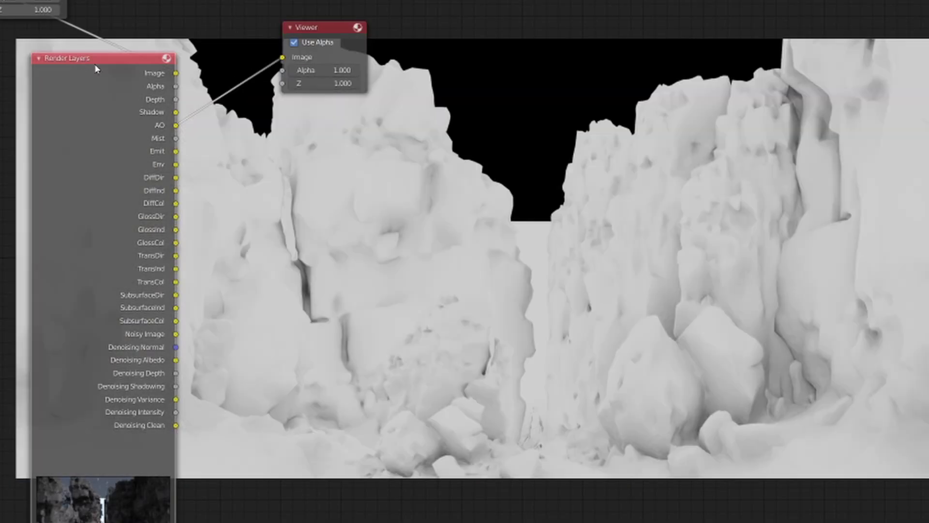
key("ctrl+z")
key("ctrl+z")
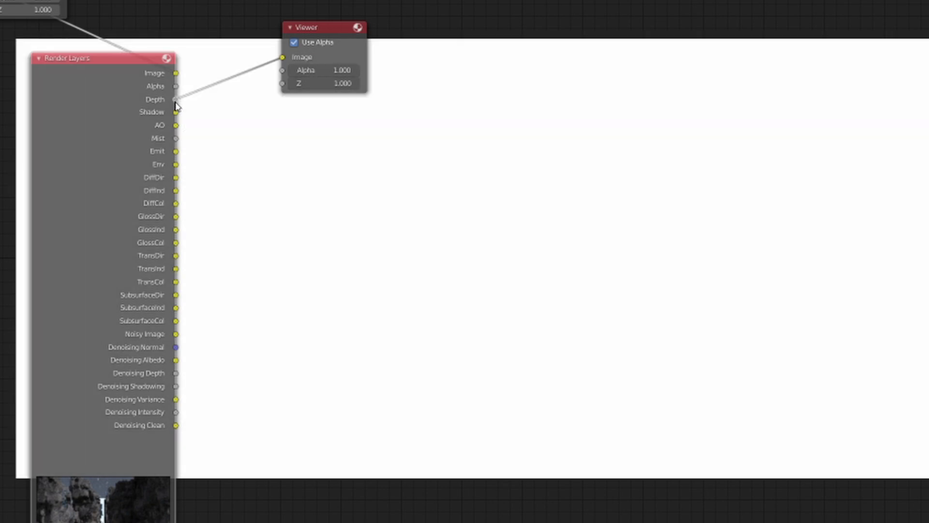
Step: Return the preview to Depth and add a Normalize node via search 'norma'
left_click(178, 137, "ctrl+shift")
key("ctrl+z")
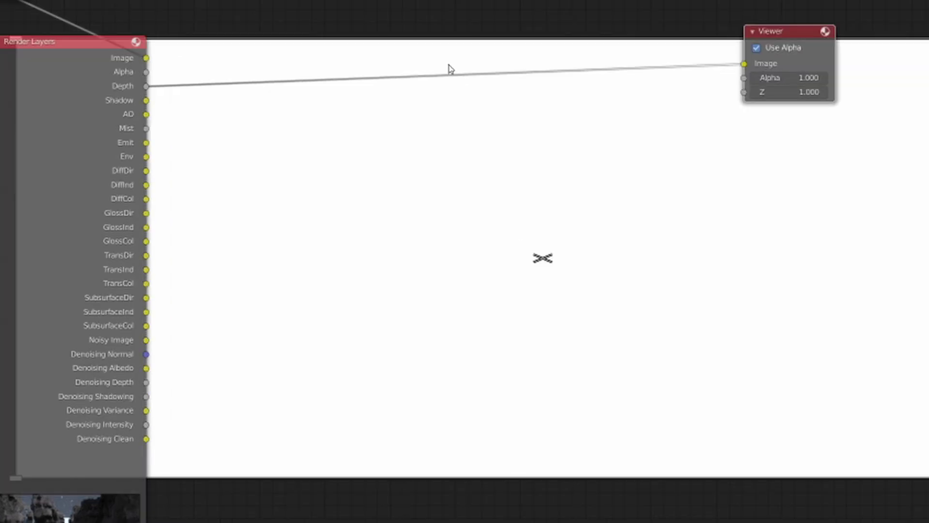
key("shift+a")
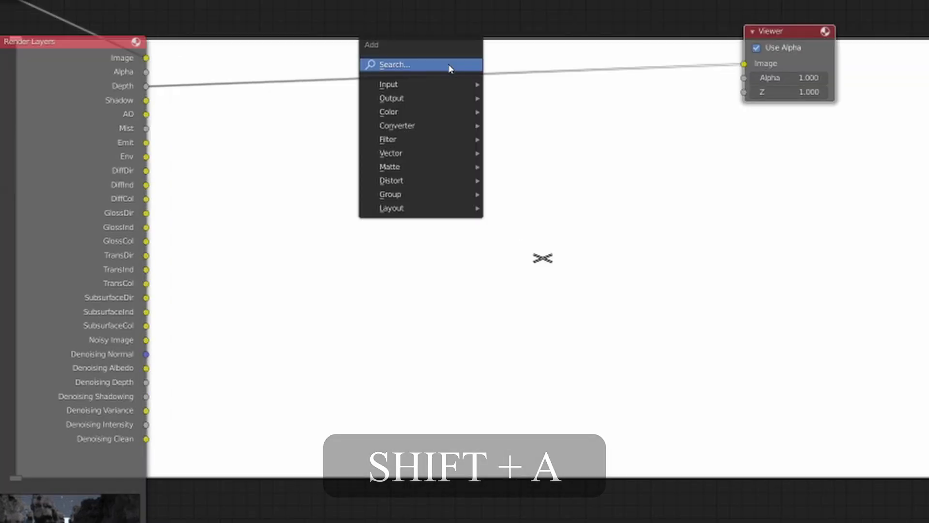
left_click(448, 64)
type("norma")
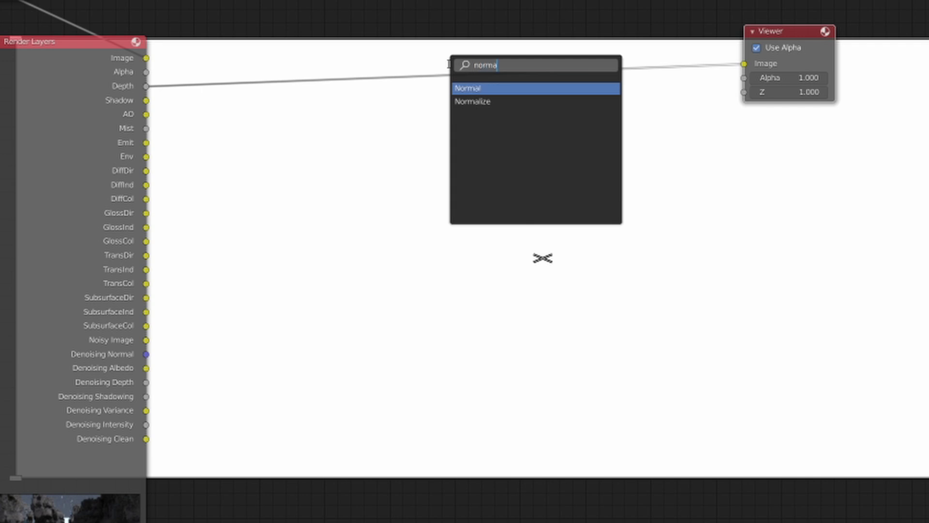
key("Down")
key("Return")
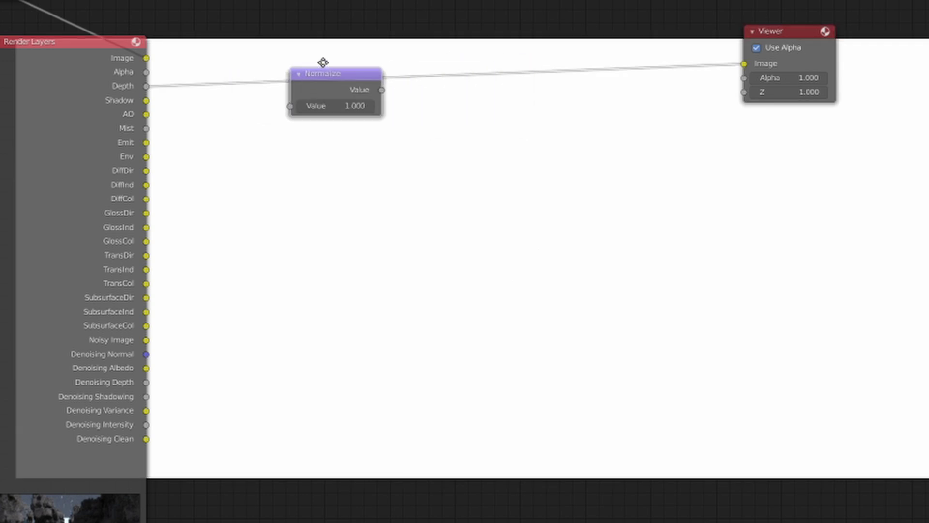
Step: Insert Normalize between Depth and the Viewer, then move it slightly lower
left_click(403, 55)
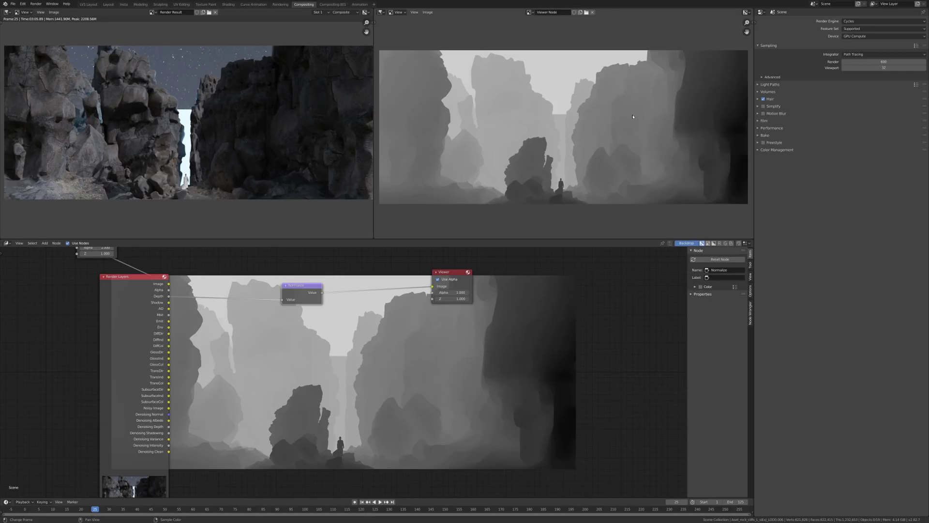
left_click(428, 12)
left_click_drag(305, 287, 303, 313)
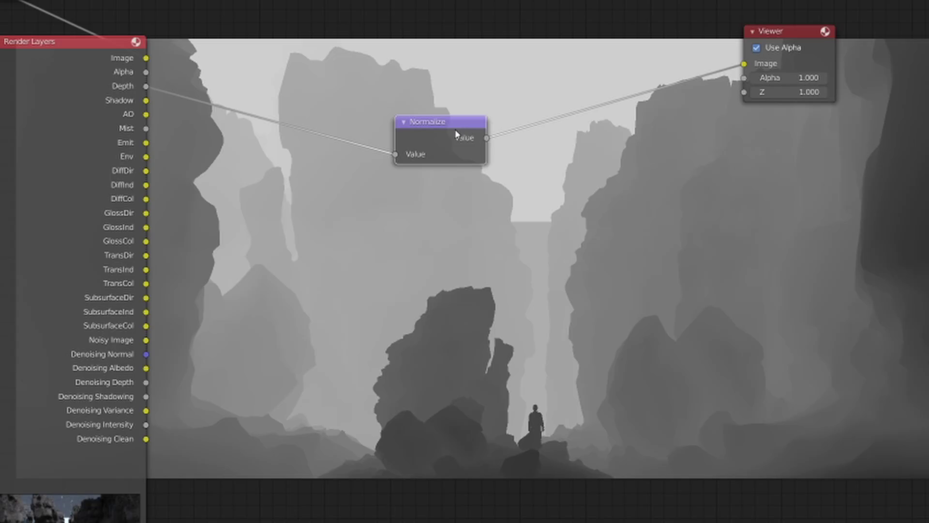
Step: Add a ColorRamp node via search 'col' and drop it on the Normalize–Viewer link
key("shift+a")
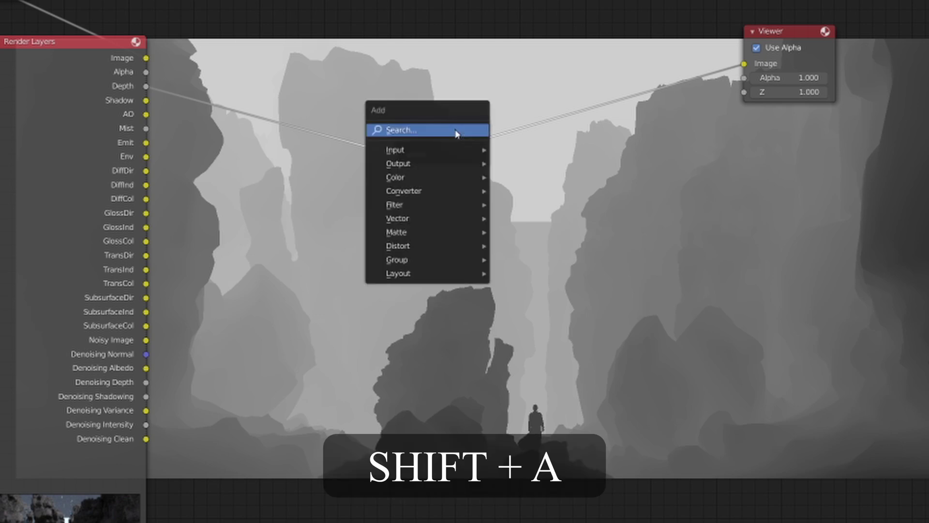
left_click(456, 133)
type("color")
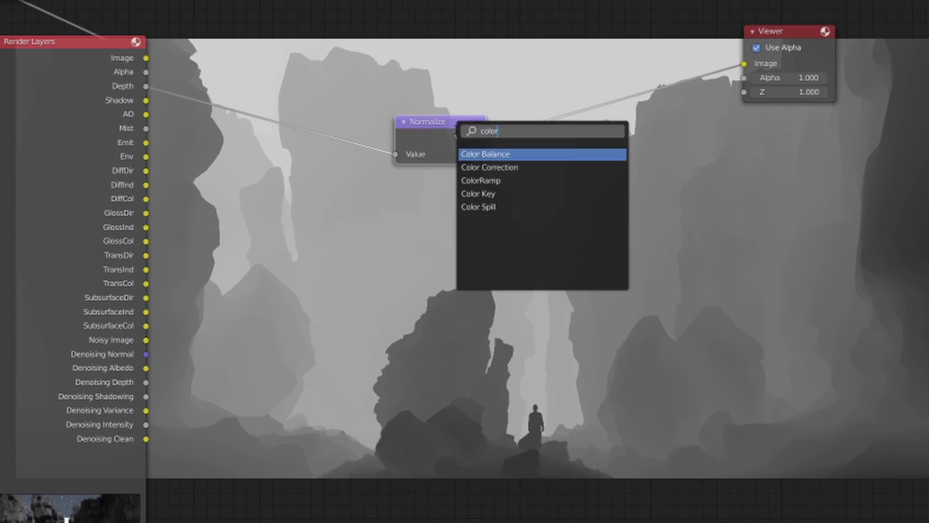
key("Down")
key("Down")
key("Return")
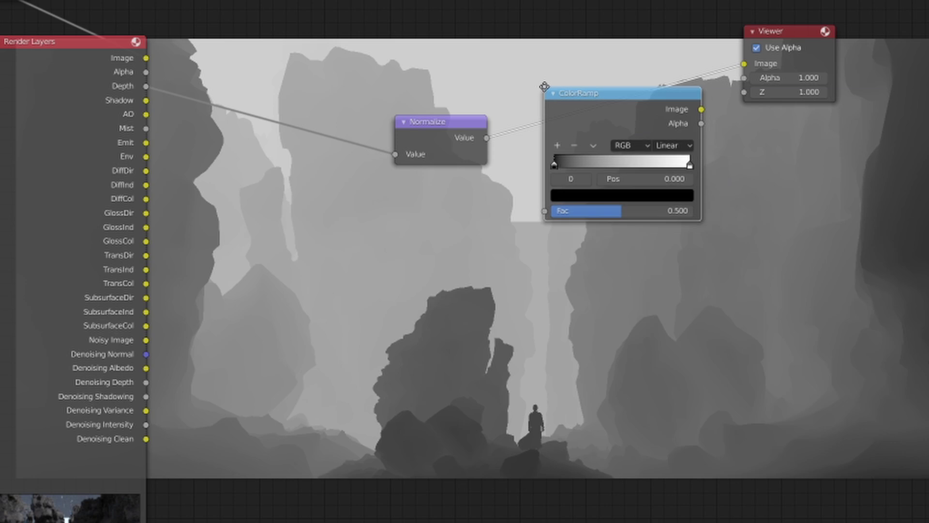
left_click(564, 113)
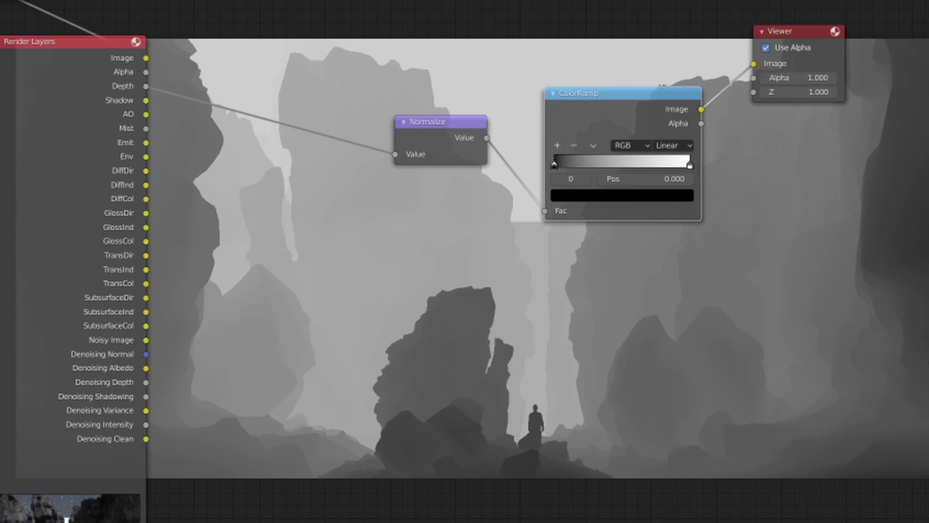
Step: Test-drag the black stop, then tidy the ColorRamp and Viewer node positions
left_click_drag(554, 165, 577, 164)
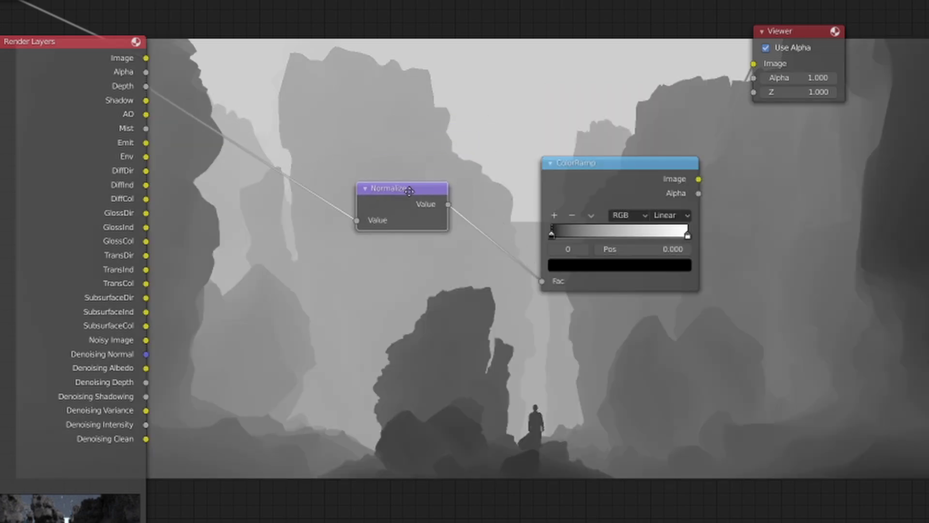
mouse_move(594, 166)
left_mouse_down()
mouse_move(555, 153)
mouse_move(589, 160)
left_mouse_up()
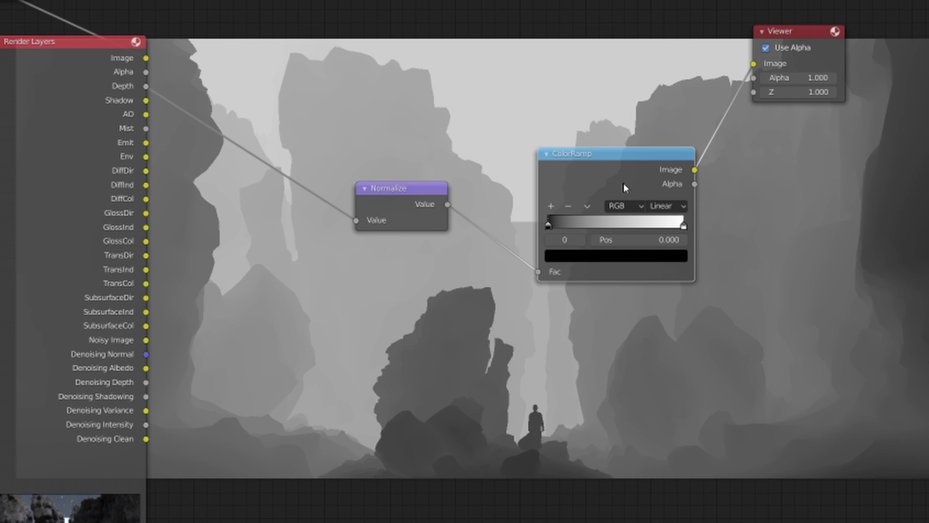
left_click_drag(823, 31, 928, 49)
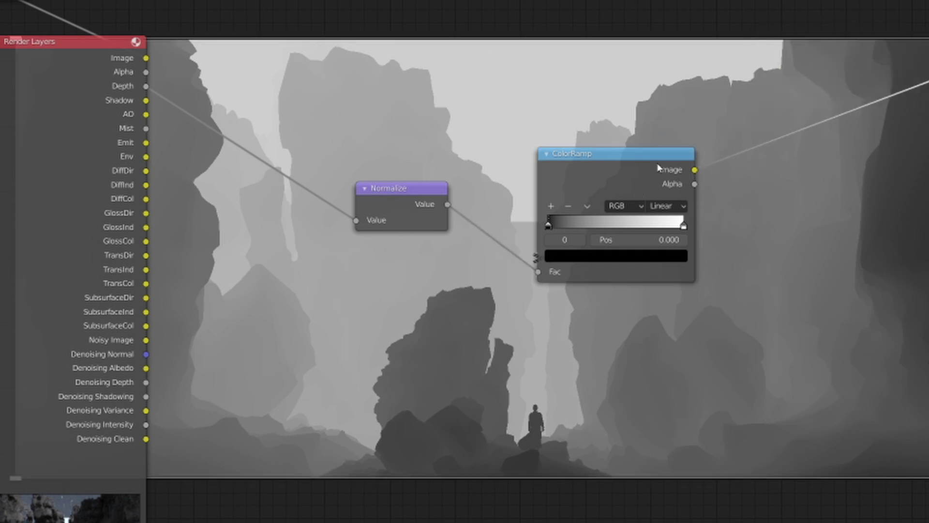
left_click(626, 154)
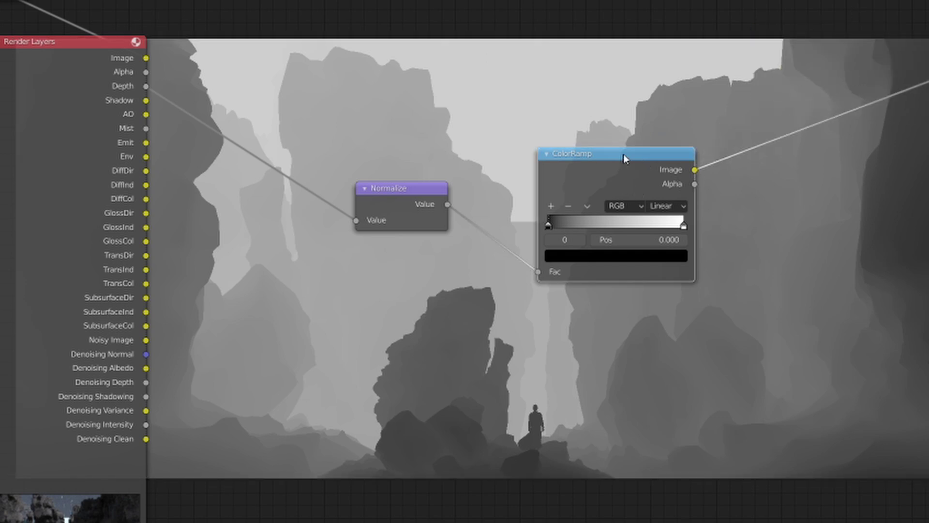
Step: Add an Add mix node fed by the Render Layers Image and the ColorRamp output
key("ctrl+KP_Add")
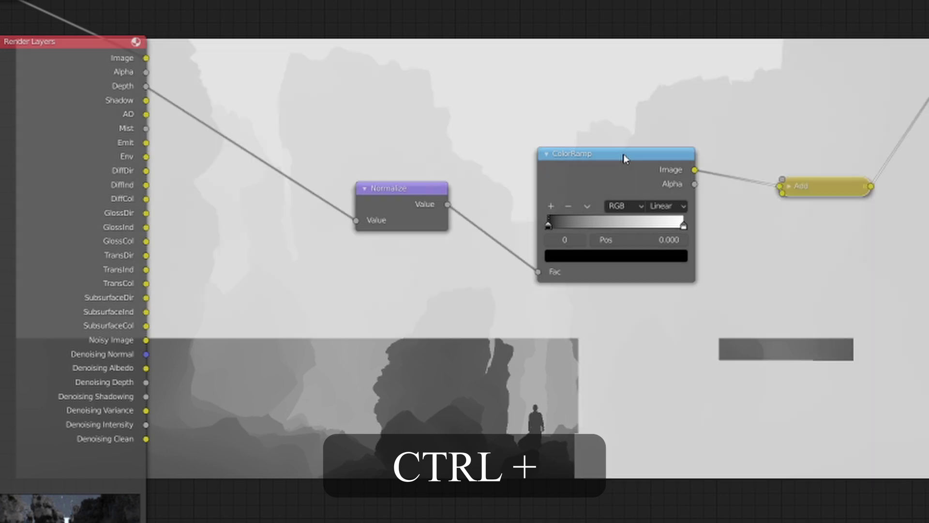
left_click_drag(820, 191, 796, 77)
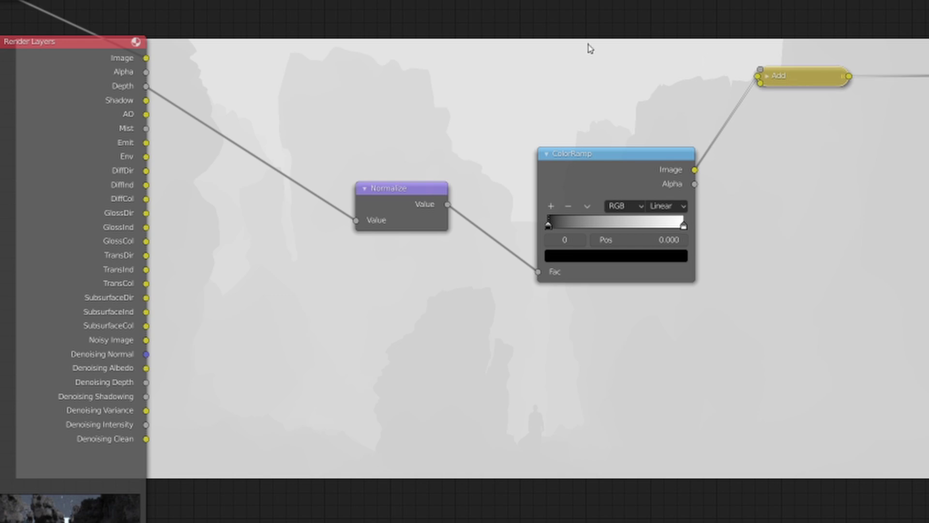
left_click_drag(146, 58, 763, 88)
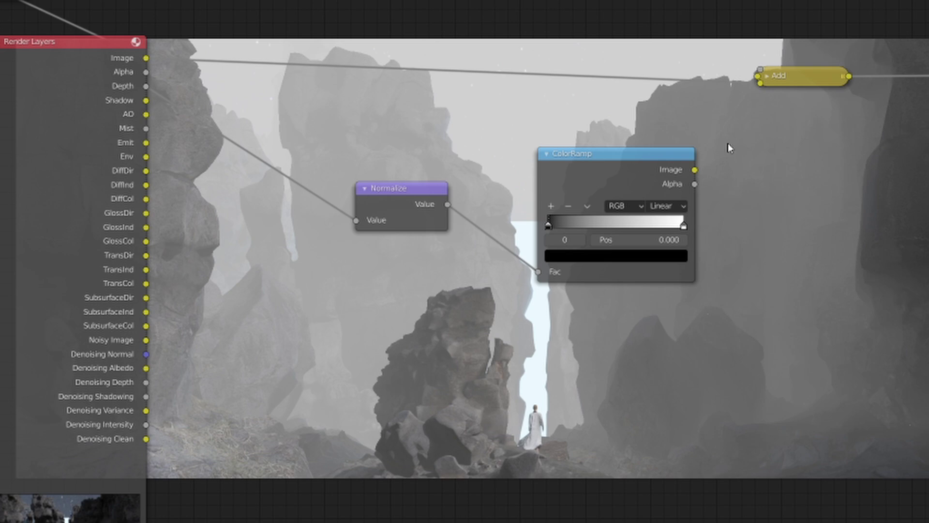
left_click_drag(695, 169, 761, 84)
mouse_move(676, 158)
left_mouse_down()
mouse_move(630, 160)
mouse_move(660, 161)
left_mouse_up()
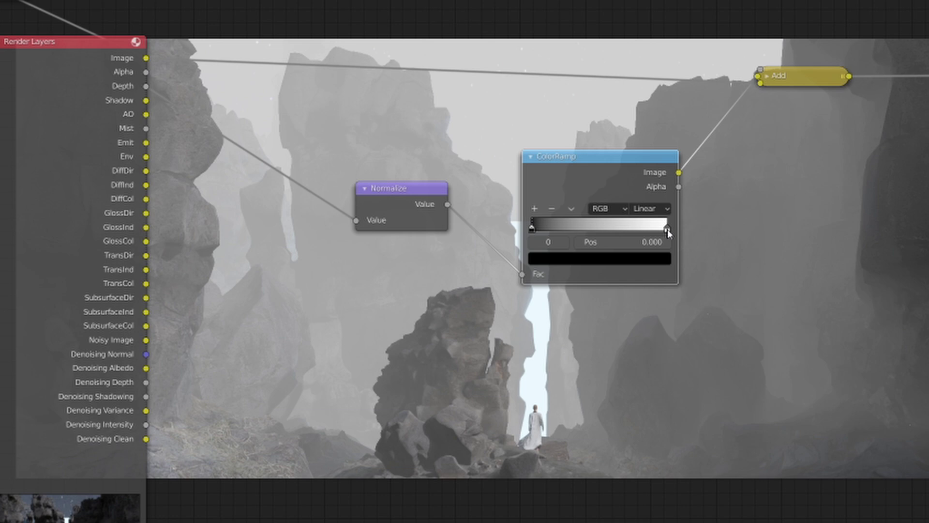
Step: Set the ColorRamp to B-Spline with the black stop near 0.330, then select the white stop's colour
left_click_drag(533, 228, 557, 223)
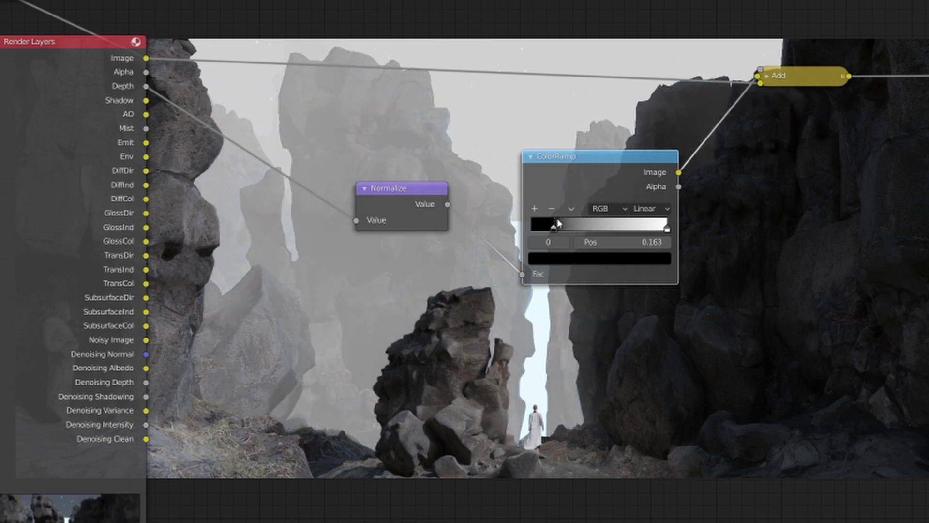
left_click(651, 208)
left_click(656, 266)
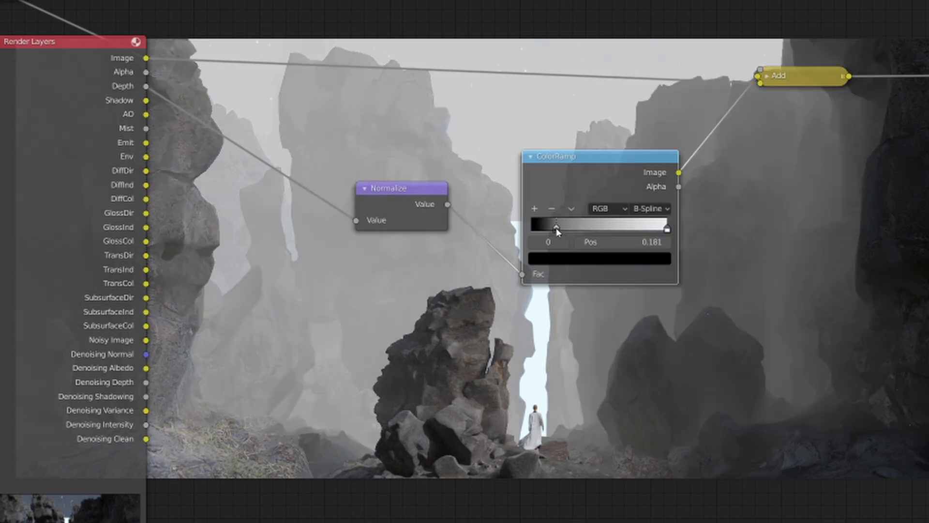
left_click_drag(585, 227, 577, 225)
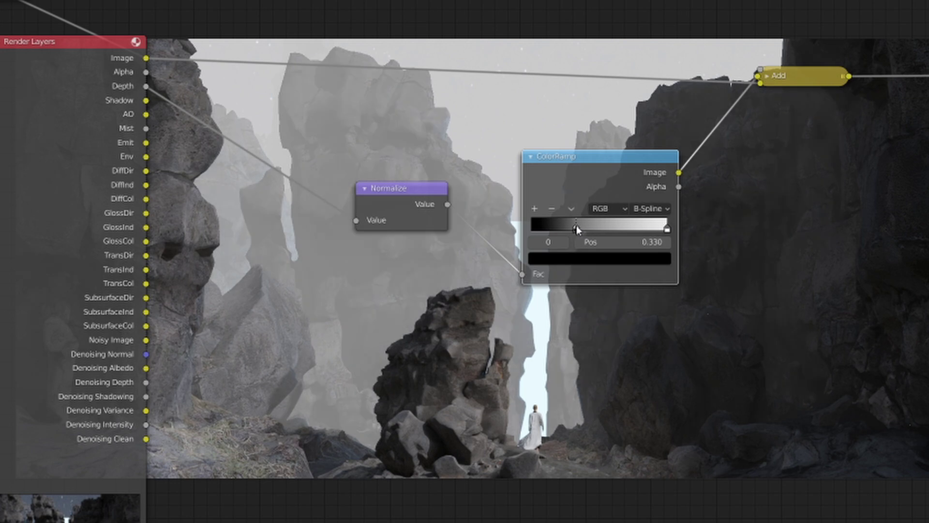
left_click(667, 230)
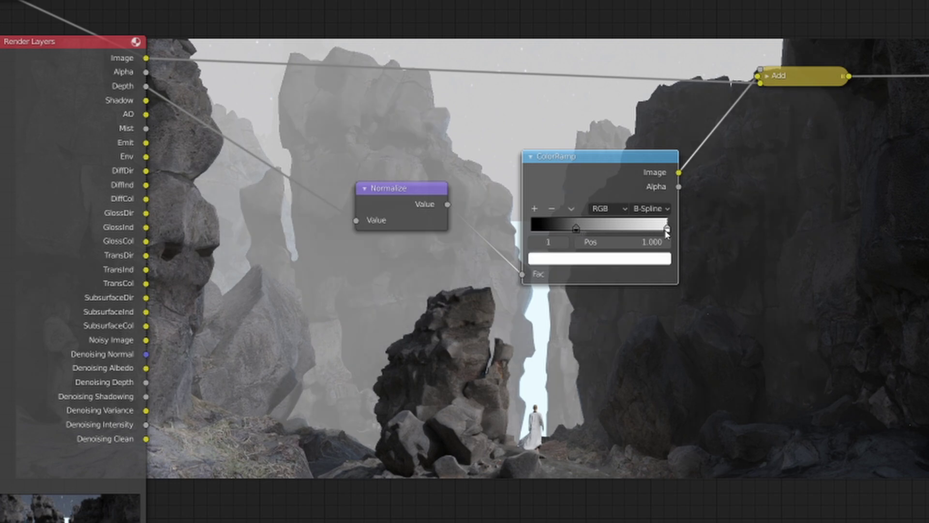
left_click(651, 263)
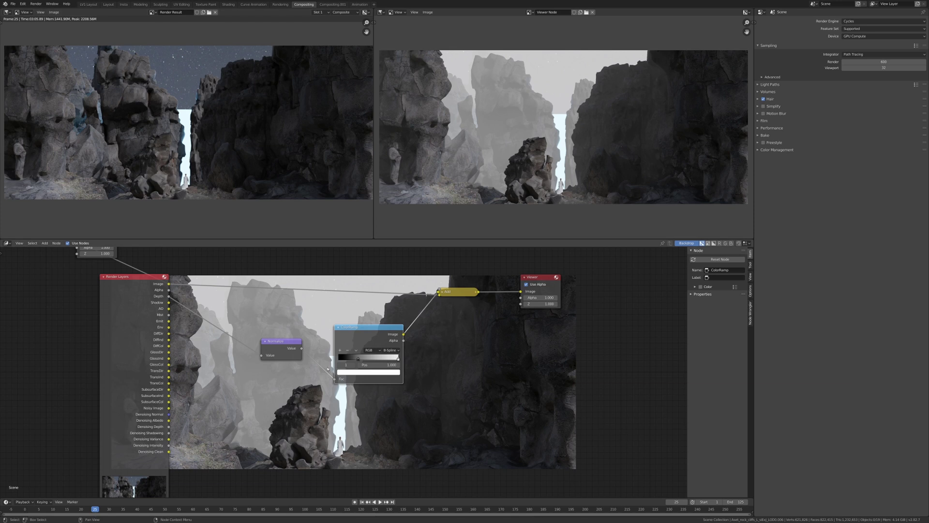
Step: Tint the ColorRamp's white stop light blue in the colour picker
left_click(368, 372)
left_click(364, 304)
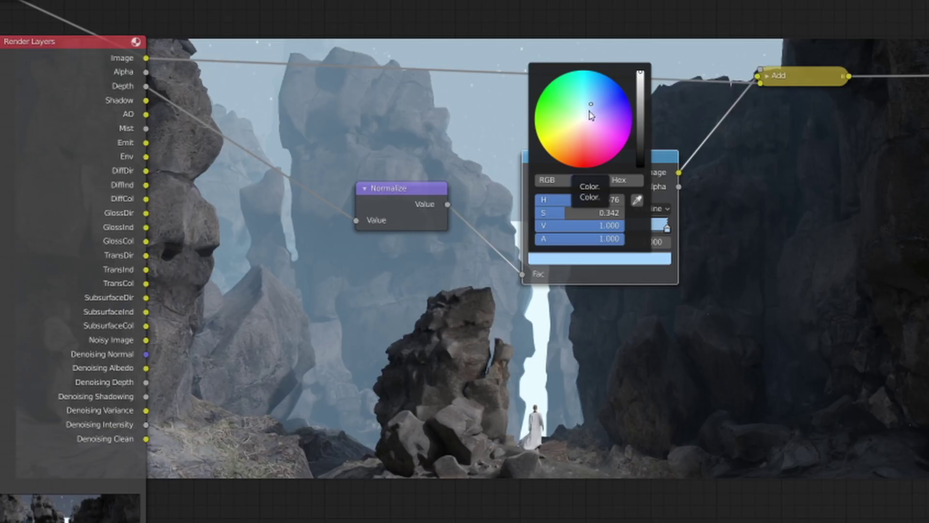
left_click(596, 107)
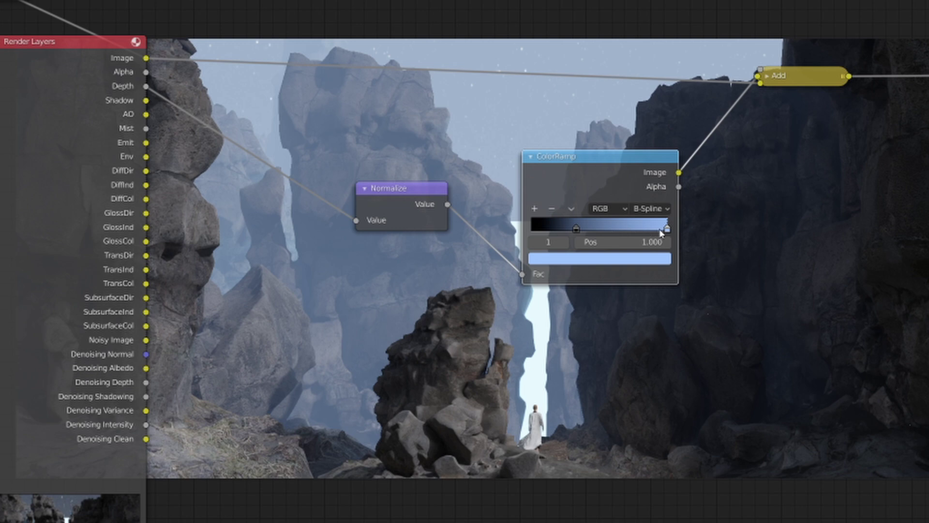
Step: Reposition the ramp stops: black to about 0.275, light blue to about 0.659
left_click_drag(576, 228, 561, 228)
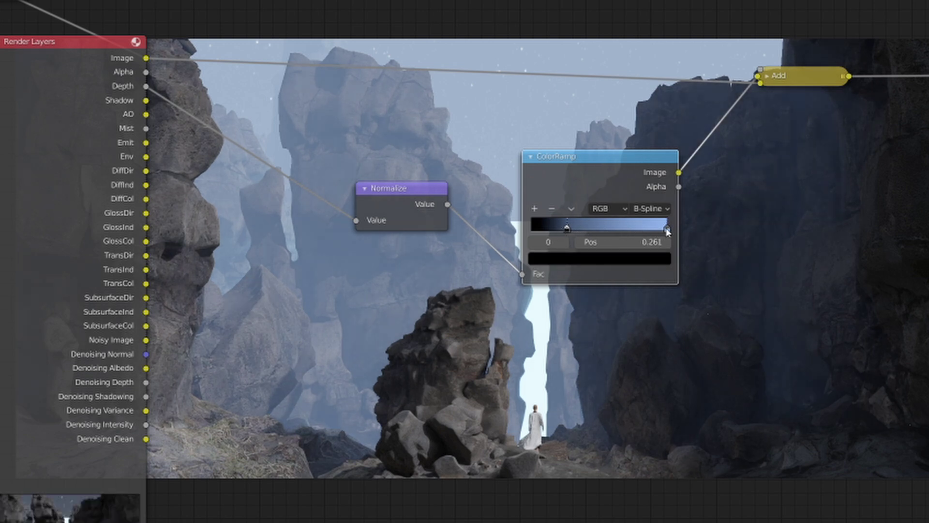
left_click_drag(667, 228, 537, 228)
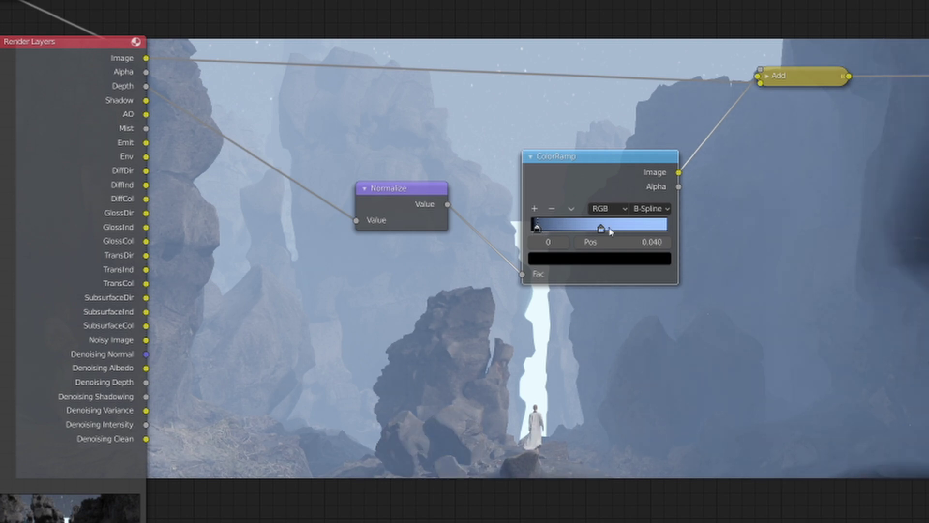
mouse_move(616, 231)
left_mouse_down()
mouse_move(653, 227)
mouse_move(623, 227)
left_mouse_up()
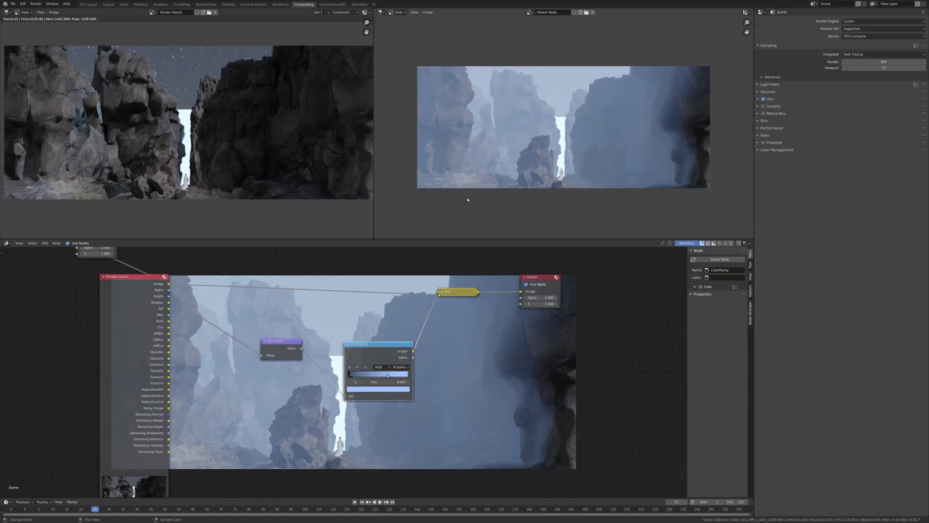
Step: Push the light-blue stop to 1.0 and the black stop to about 0.312
scroll(468, 198, "up", 2)
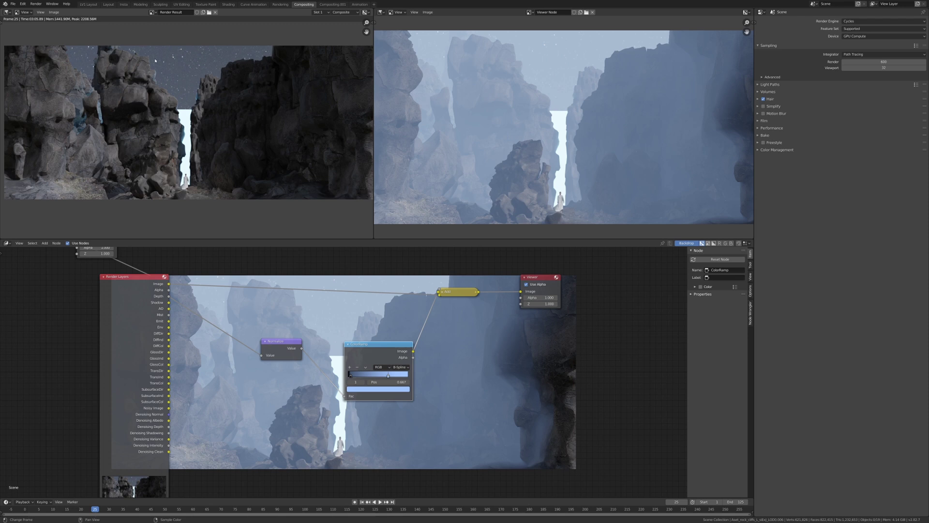
scroll(489, 103, "down", 1)
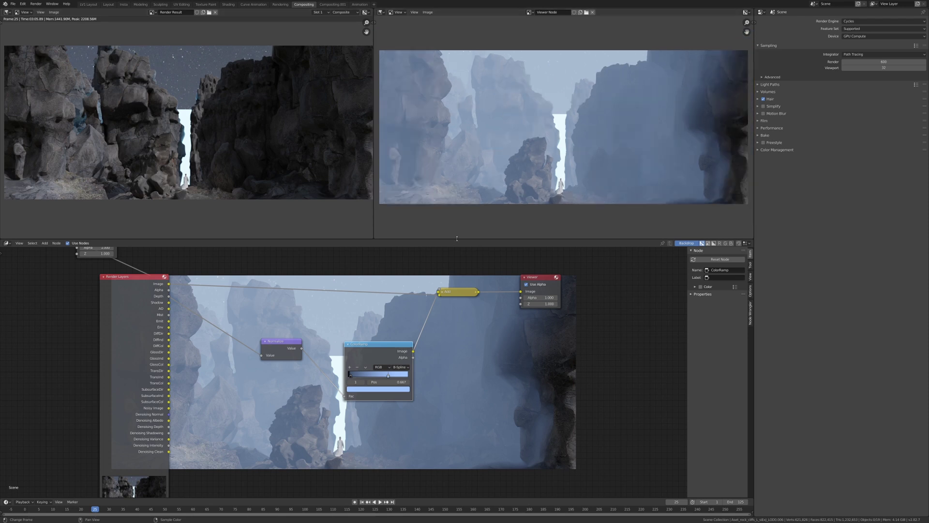
left_click_drag(403, 377, 409, 376)
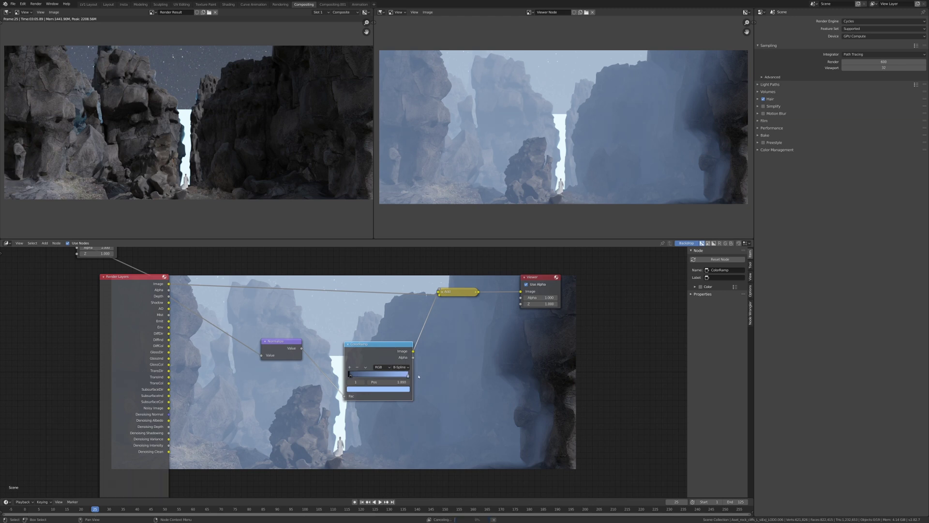
left_click_drag(352, 377, 367, 375)
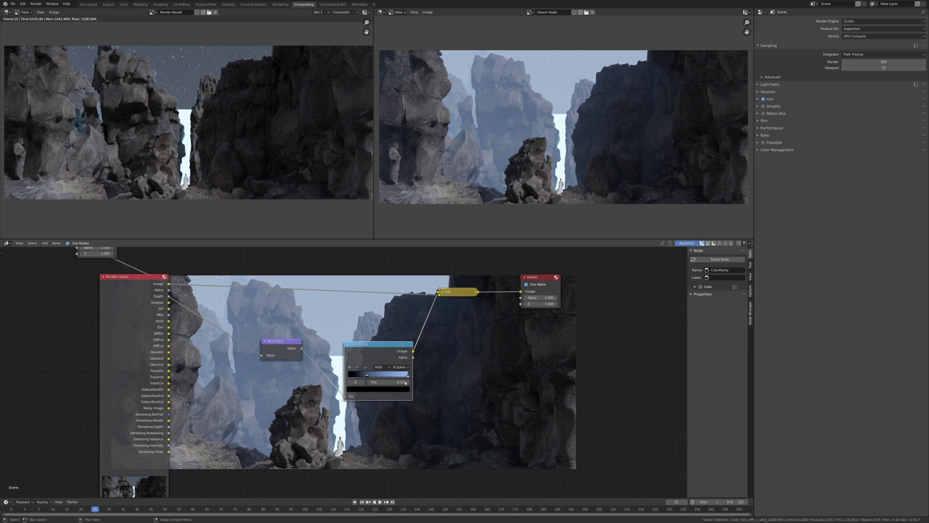
Step: Undo the black stop back to 0.214, then dismiss the viewer's Image menu without saving
key("ctrl+z")
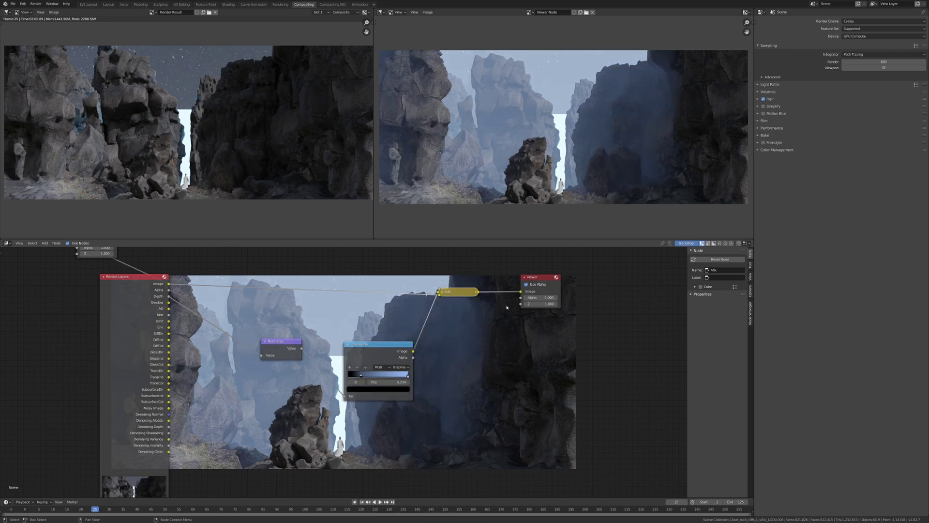
left_click(428, 13)
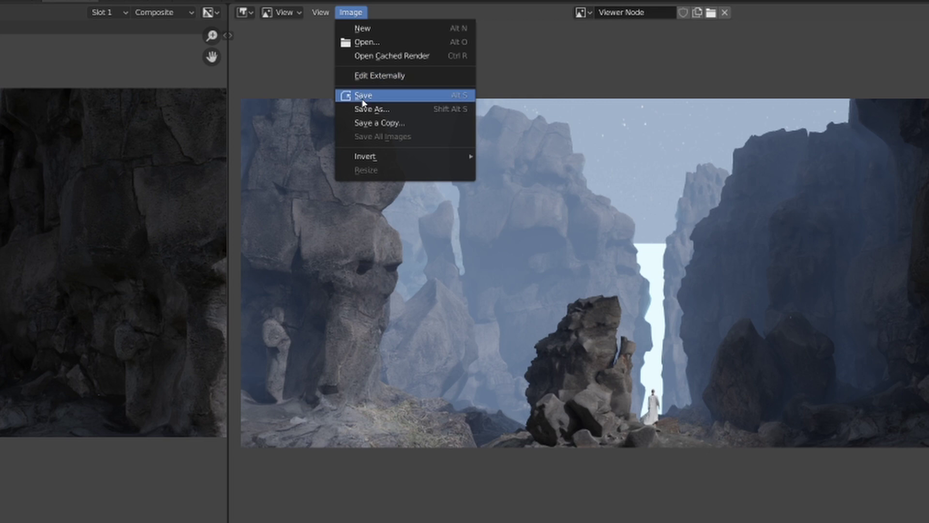
left_click(365, 111)
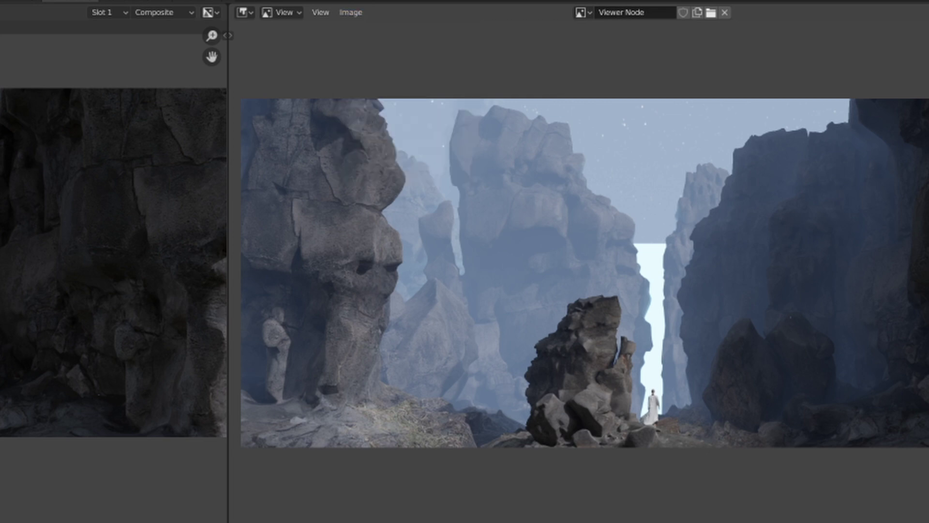